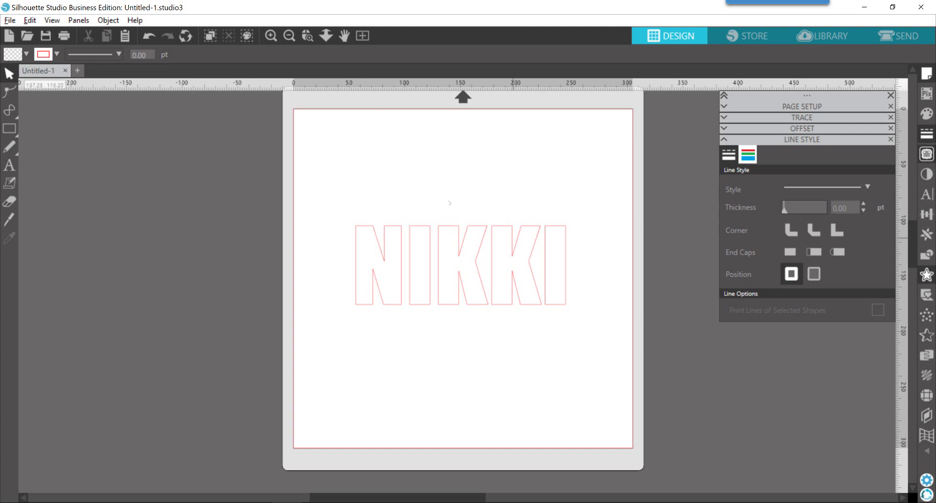
Select the NIKKI text and look through the display and guide options.
click(489, 298)
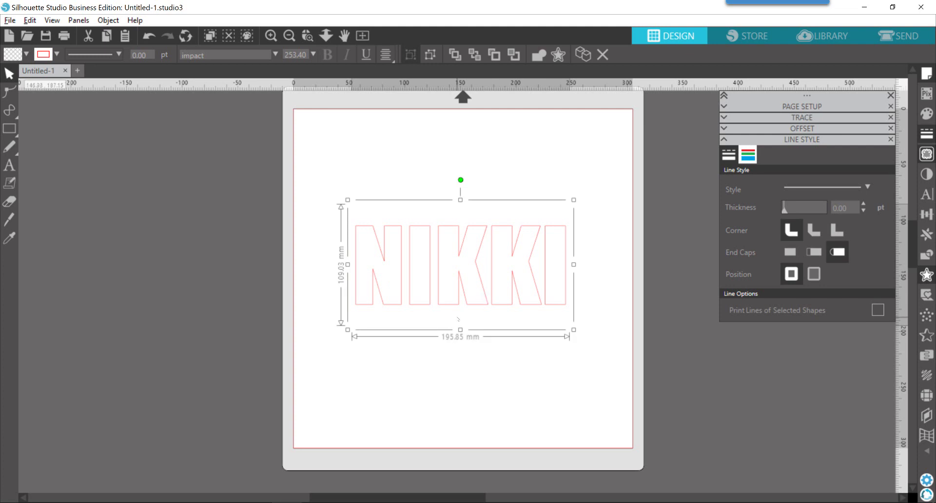
scroll(468, 260, down, 1)
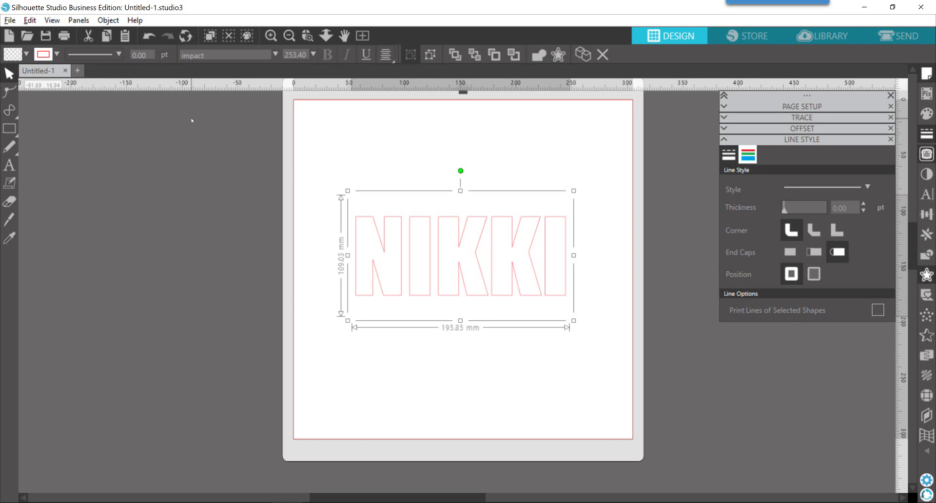
click(51, 20)
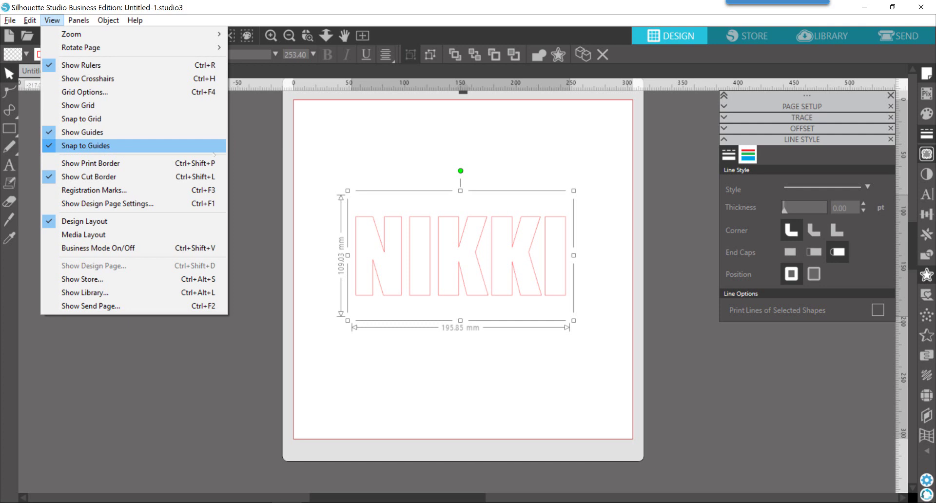
click(312, 145)
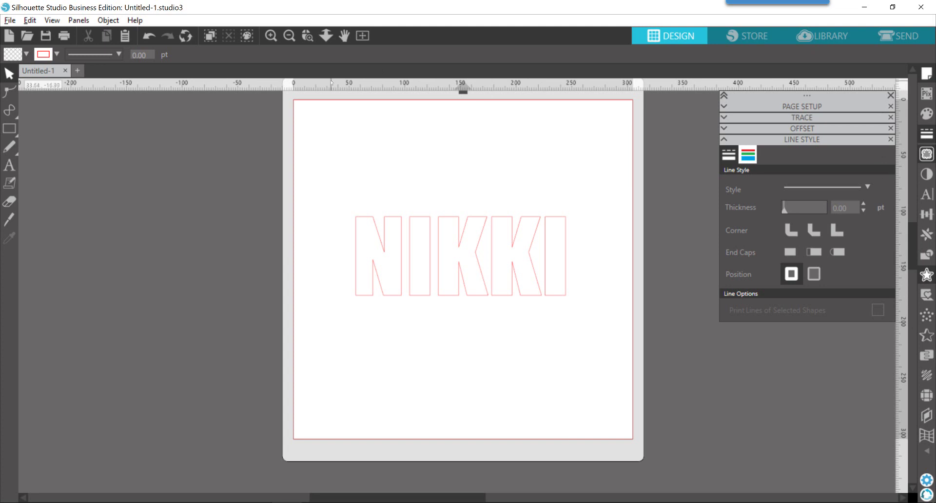
Pull a horizontal guide across NIKKI's middle and check the text's 195.85 × 109.03 mm size.
drag(332, 82, 343, 258)
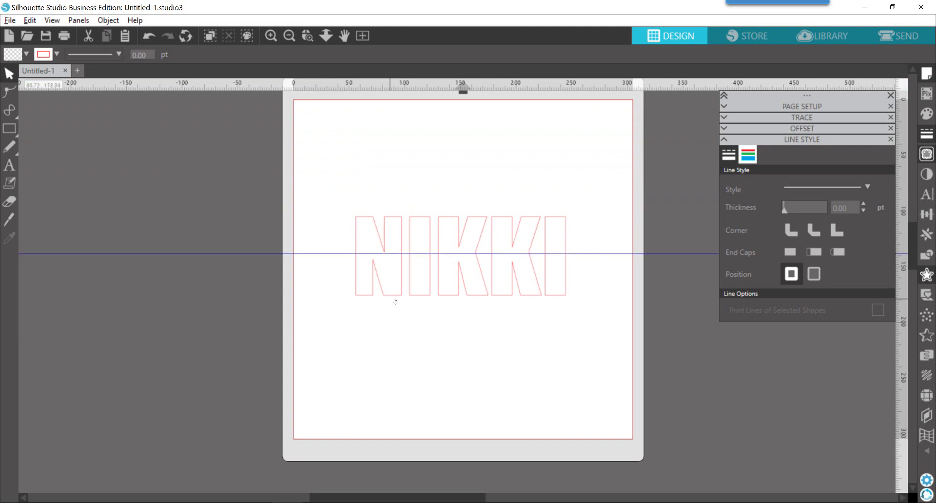
click(415, 292)
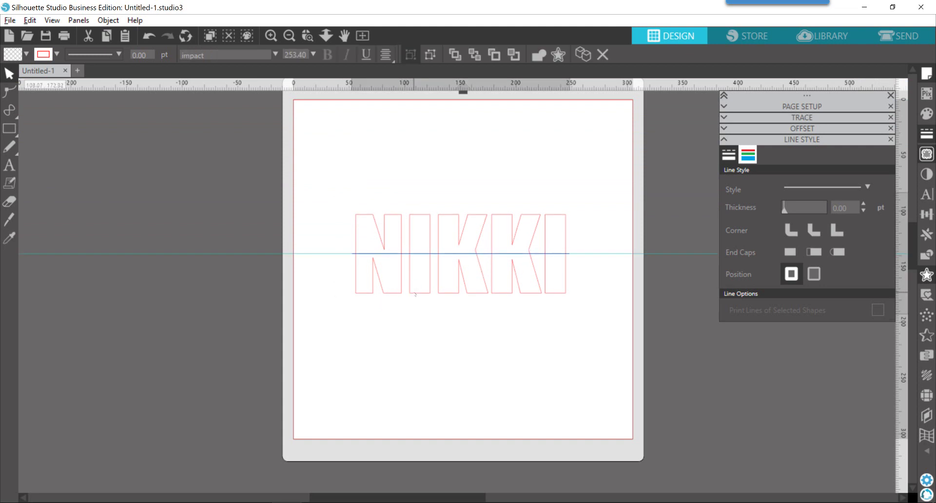
click(416, 295)
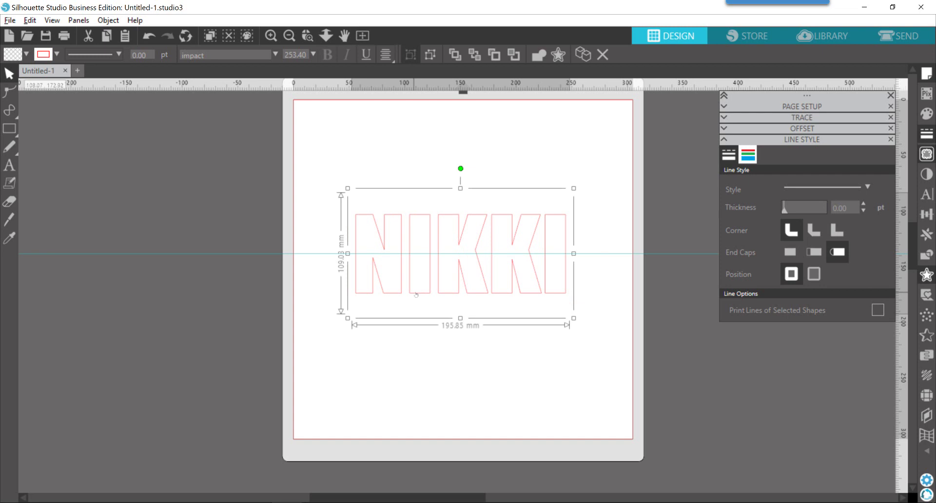
click(416, 295)
Pick the Knife tool set to a solid, straight cut.
click(6, 223)
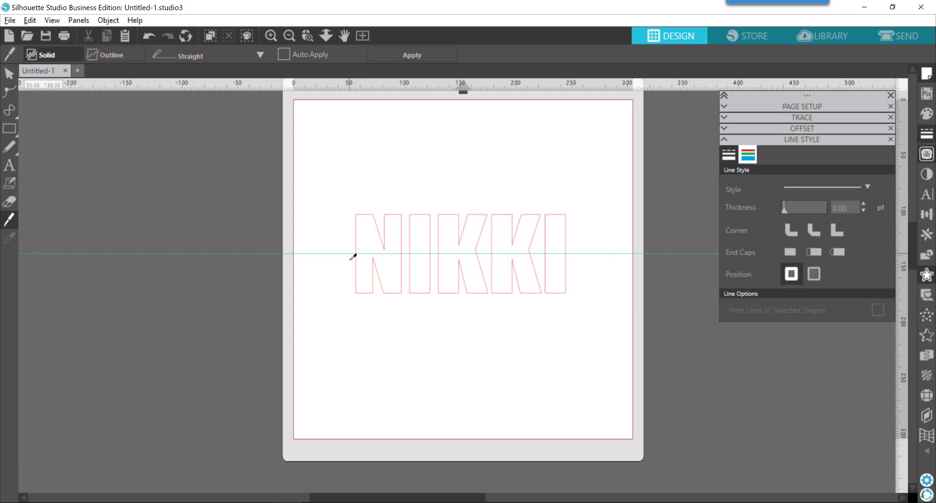
Slice NIKKI straight along the guide with a 0.01 line thickness and apply the cut.
mouse_move(353, 256)
mouse_down()
mouse_move(521, 273)
mouse_move(583, 265)
mouse_up()
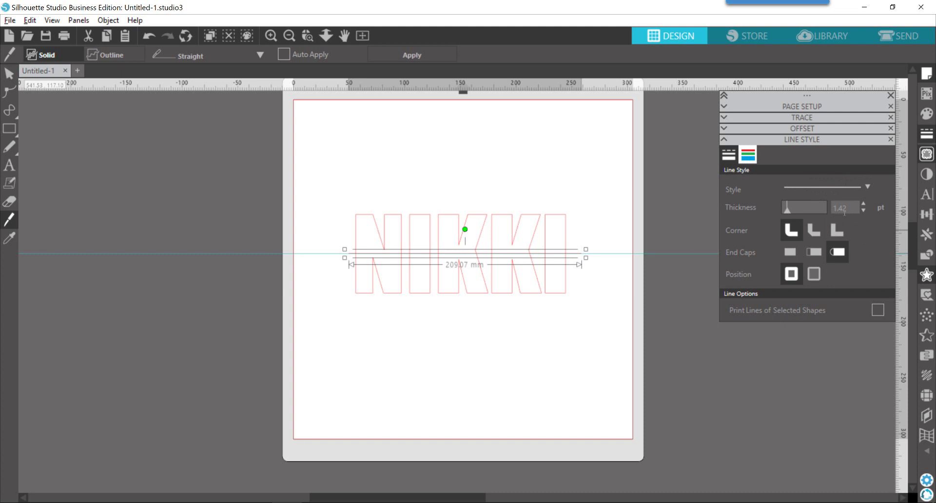
click(853, 209)
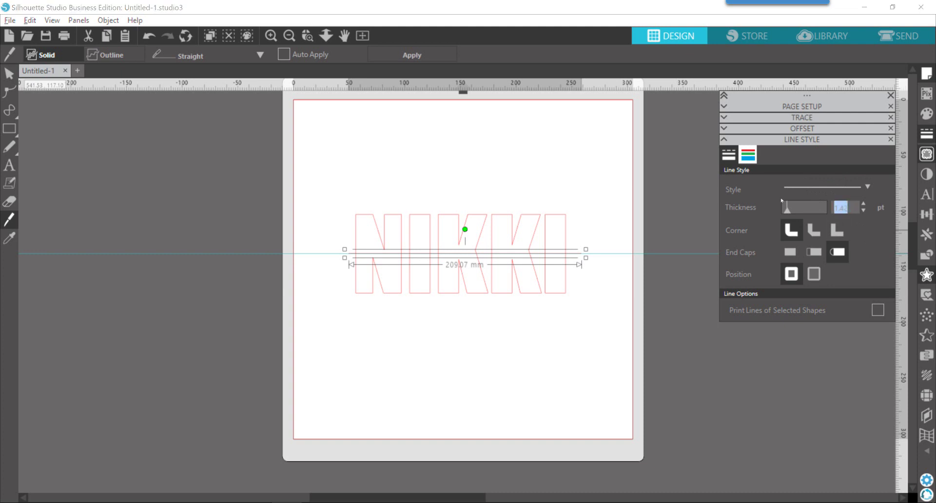
text(.01)
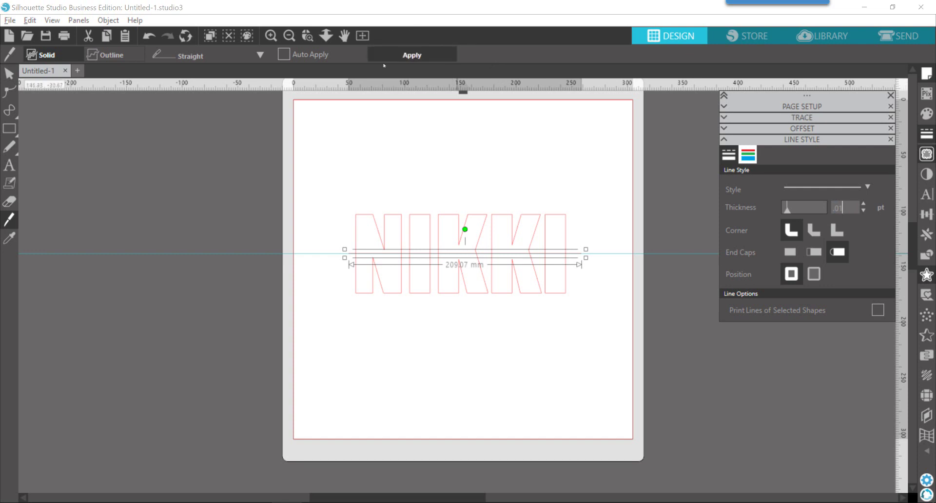
click(406, 56)
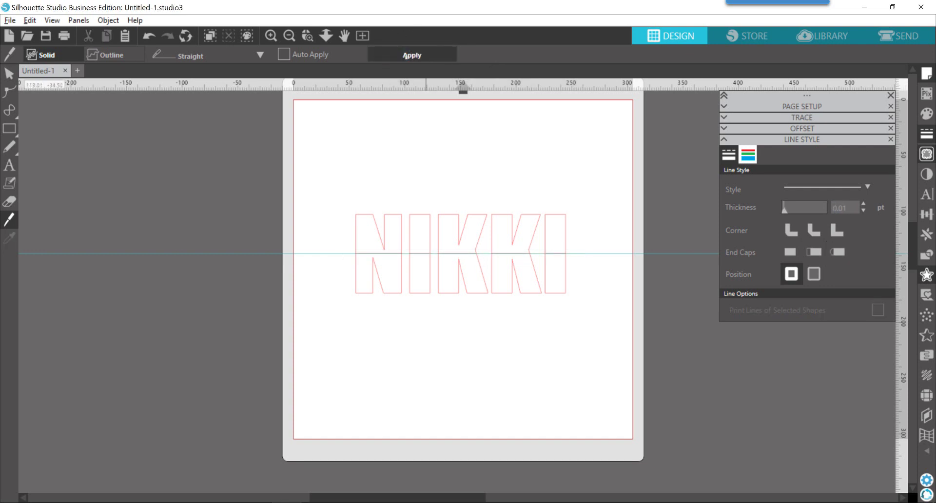
Move the guide aside and lift NIKKI's 188.47 × 35 mm top halves above the bottoms.
click(9, 73)
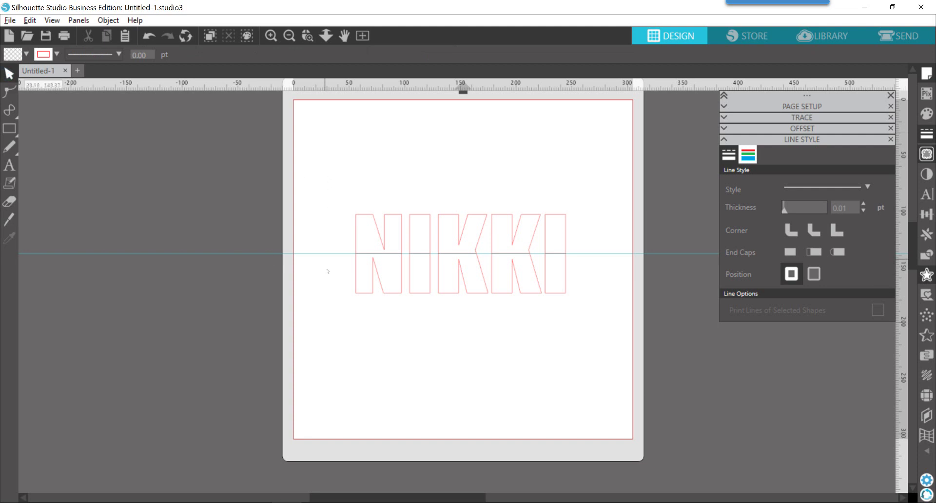
drag(324, 254, 313, 364)
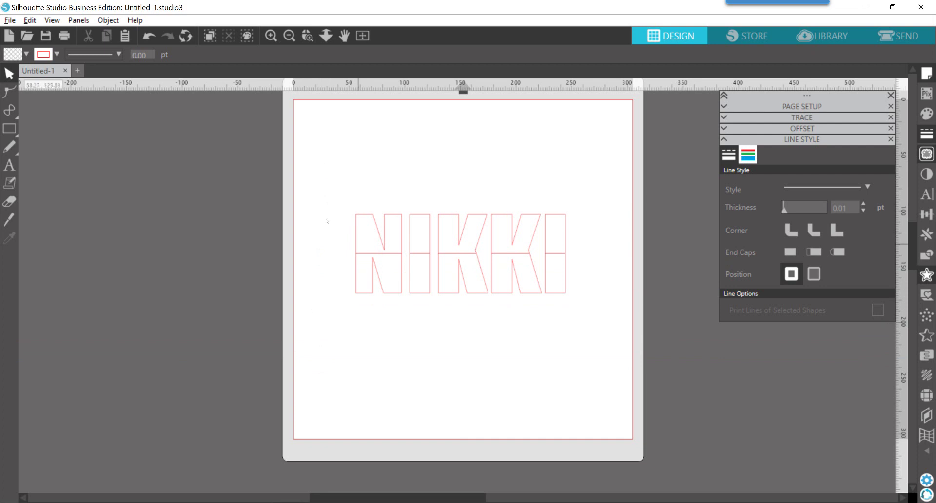
drag(335, 196, 581, 254)
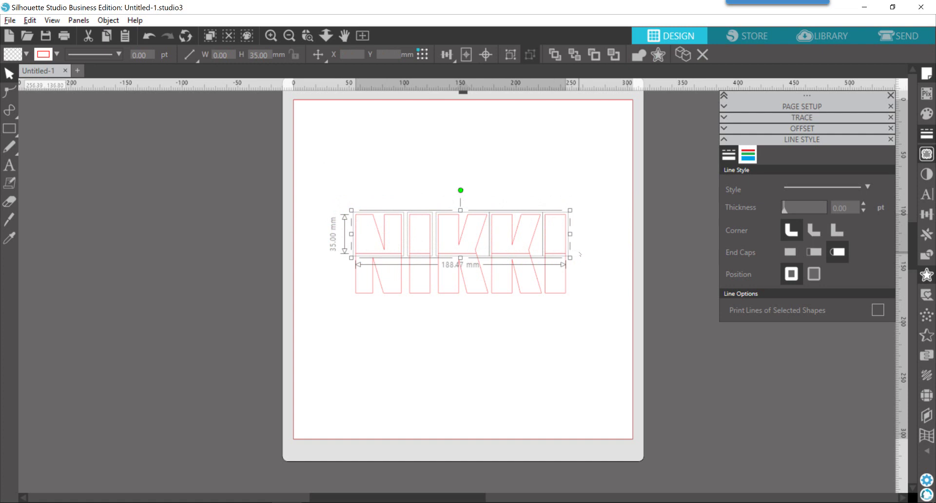
drag(520, 222, 518, 192)
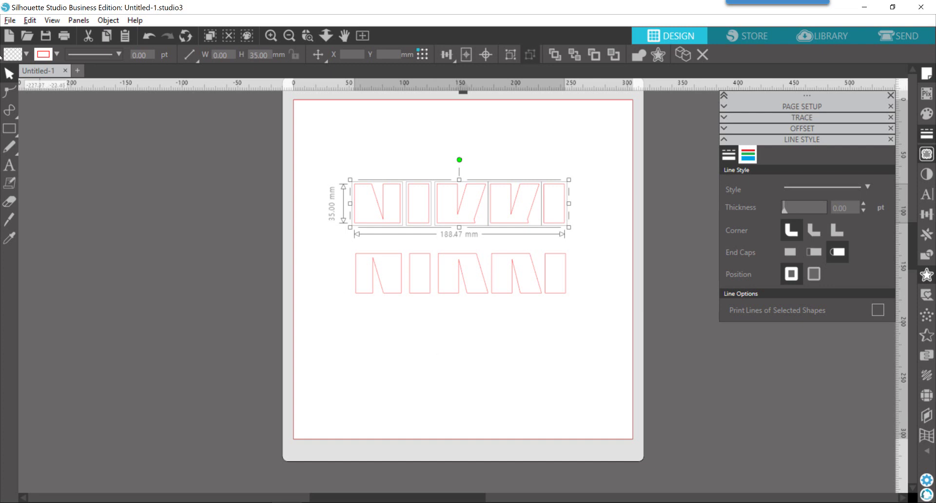
Fill the top halves lavender and the bottom halves purple, then reselect the top halves.
click(12, 58)
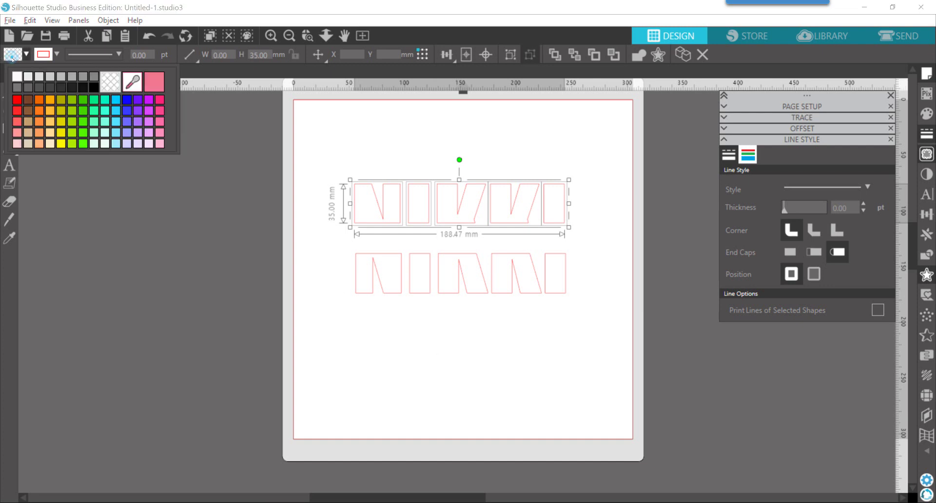
click(133, 143)
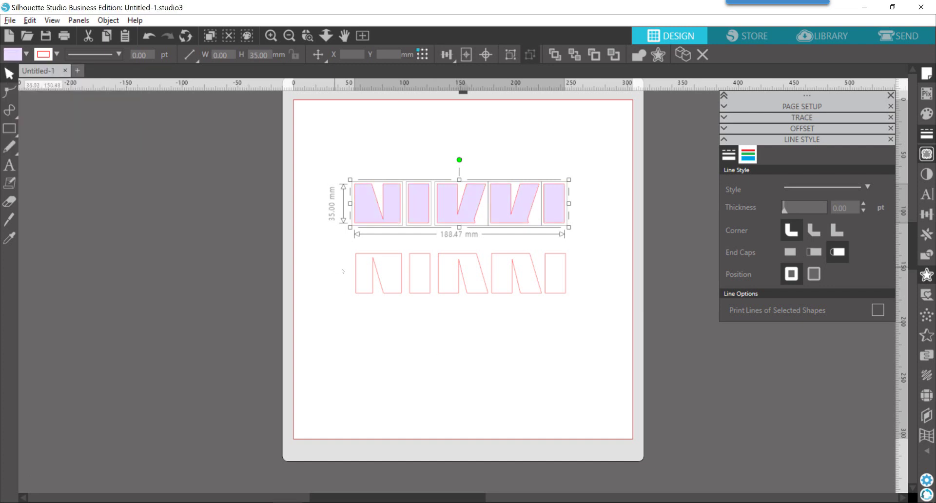
drag(349, 267, 572, 281)
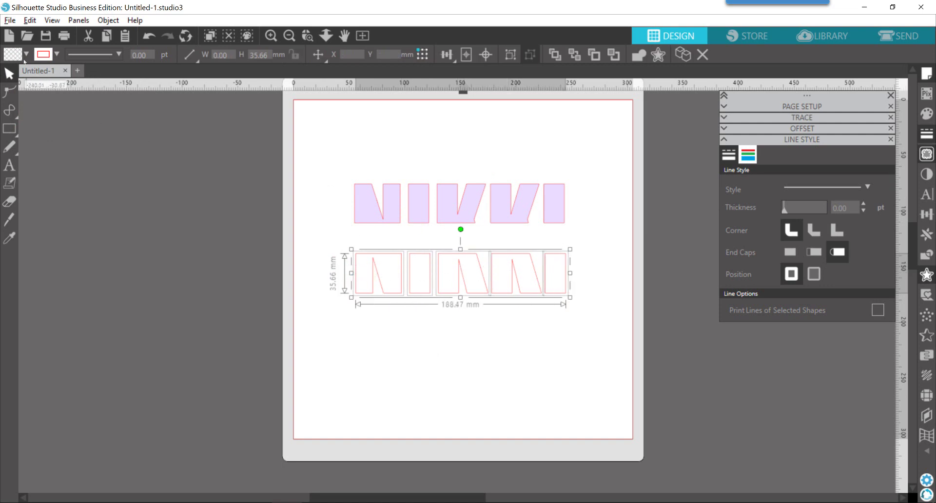
click(26, 54)
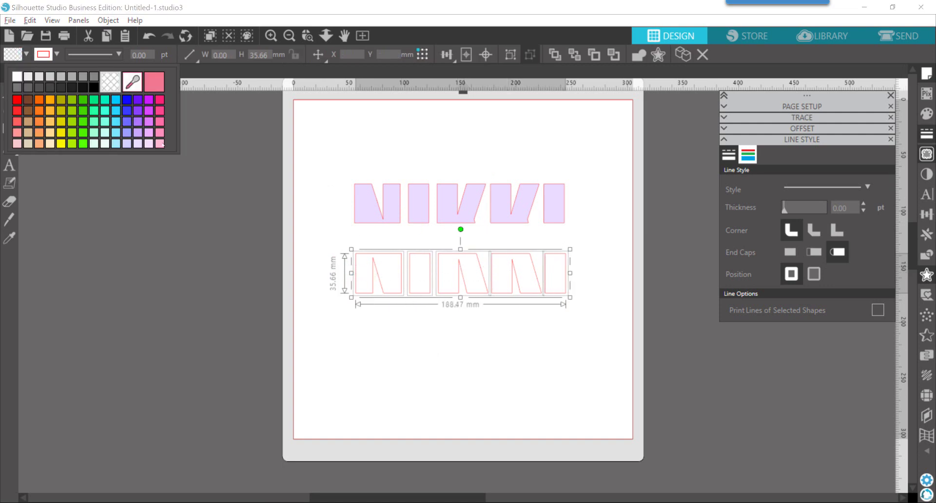
click(138, 101)
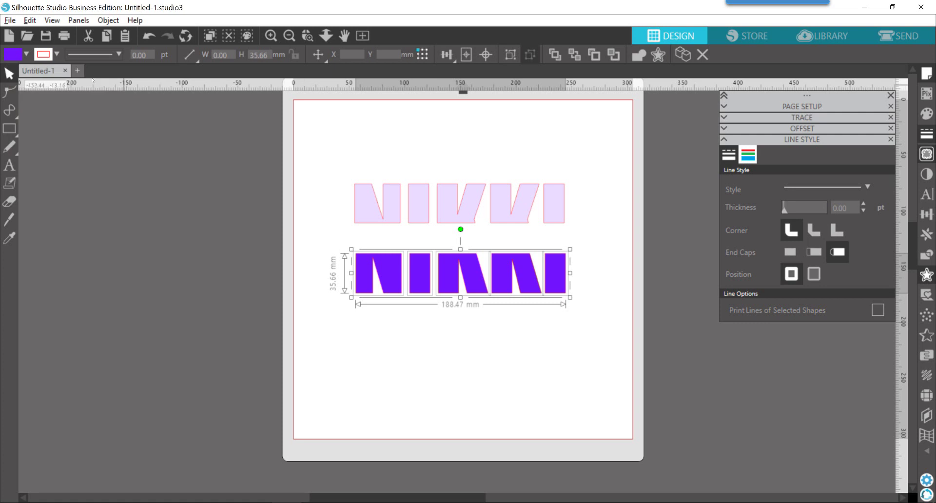
click(328, 159)
drag(393, 175, 577, 235)
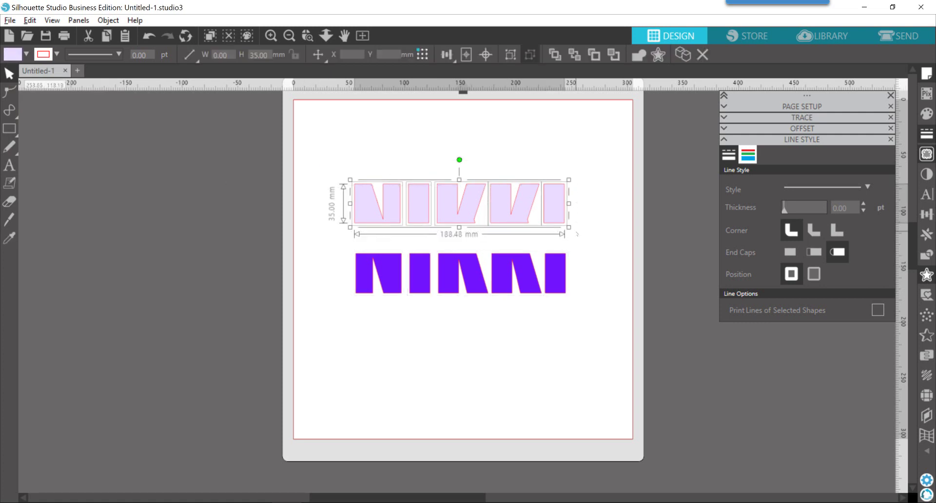
Group the lavender top halves and the purple bottom halves, each into its own group.
right_click(491, 210)
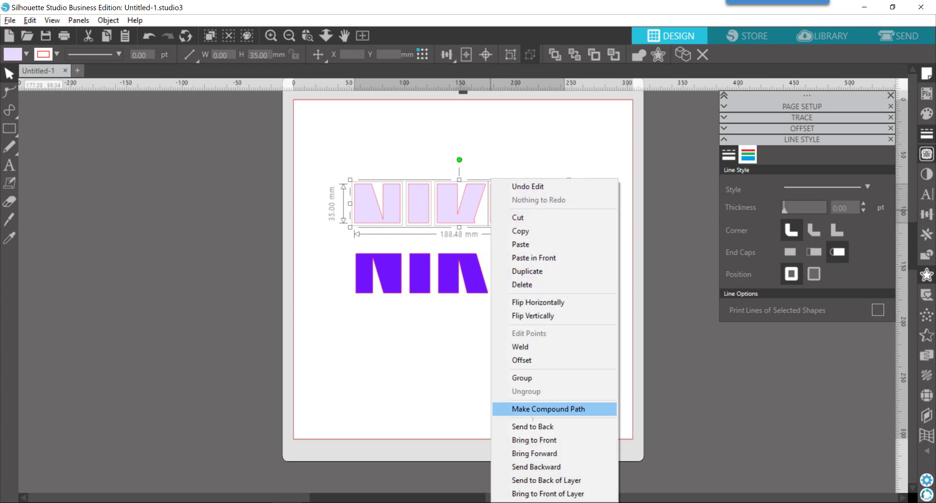
click(518, 379)
drag(335, 317, 564, 274)
right_click(563, 274)
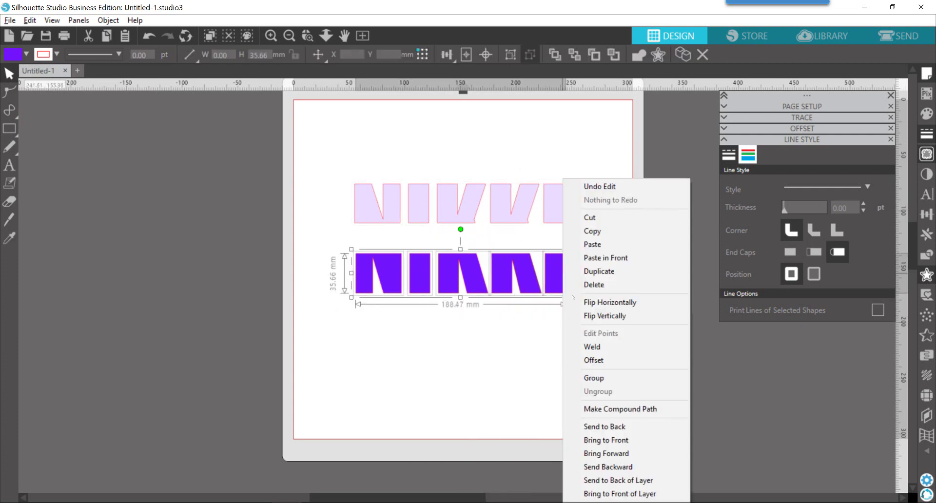
click(598, 379)
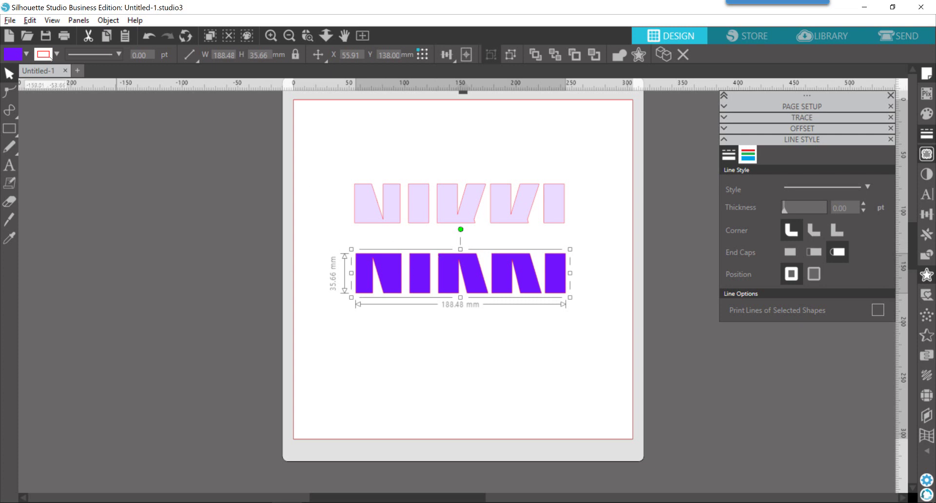
Set the line colour of both NIKKI halves to No Color.
click(57, 54)
click(141, 81)
click(418, 203)
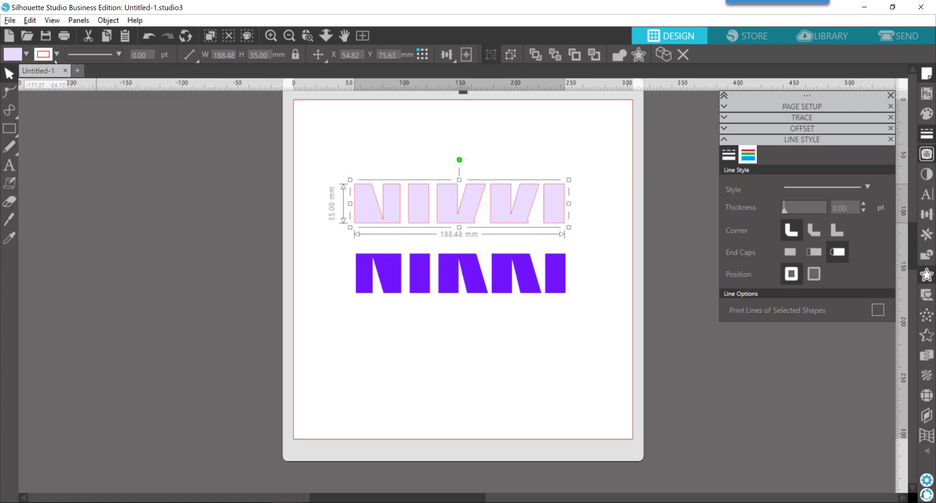
click(56, 55)
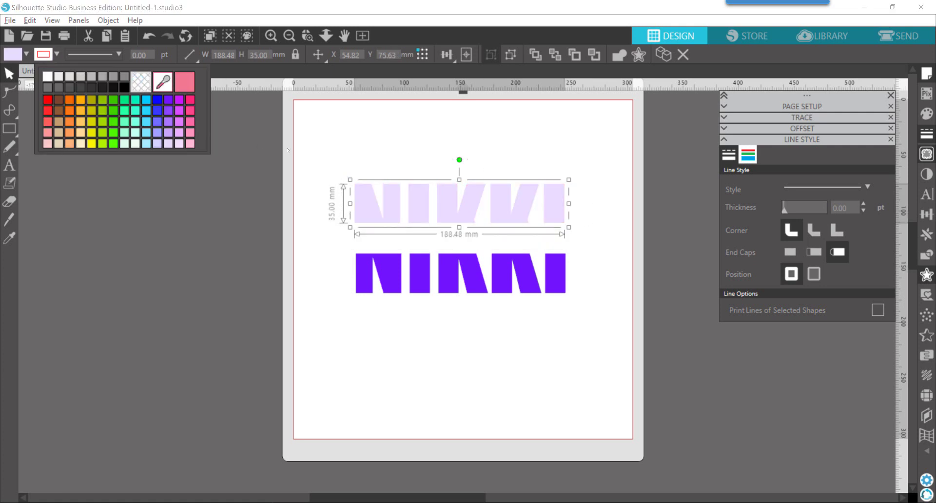
click(138, 80)
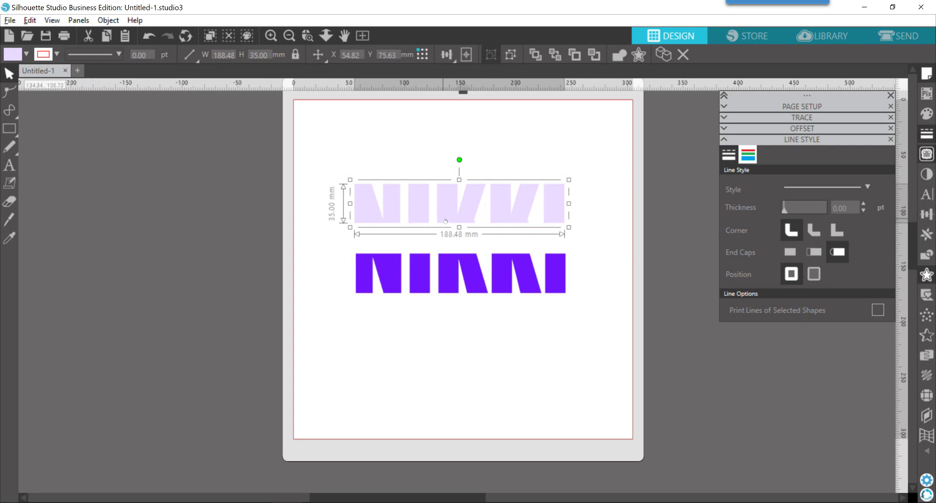
Show the design on the Send page and dismiss the notification popup.
click(903, 36)
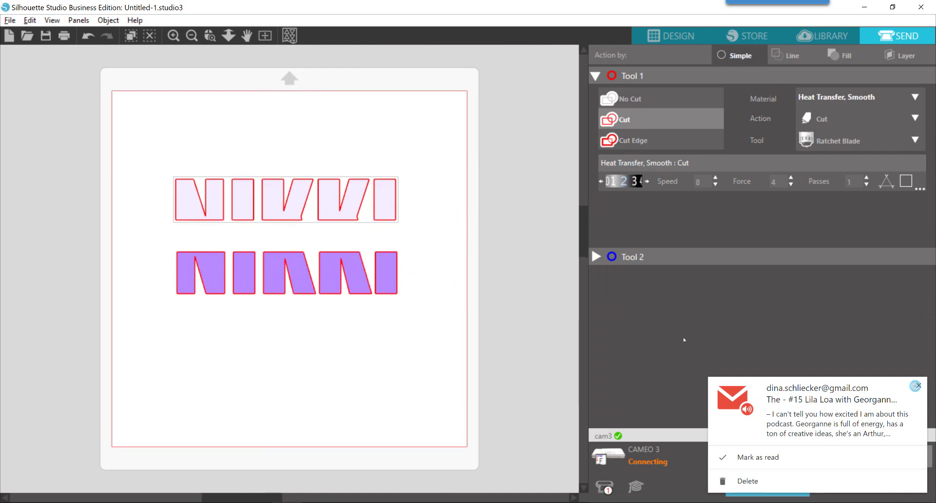
click(918, 386)
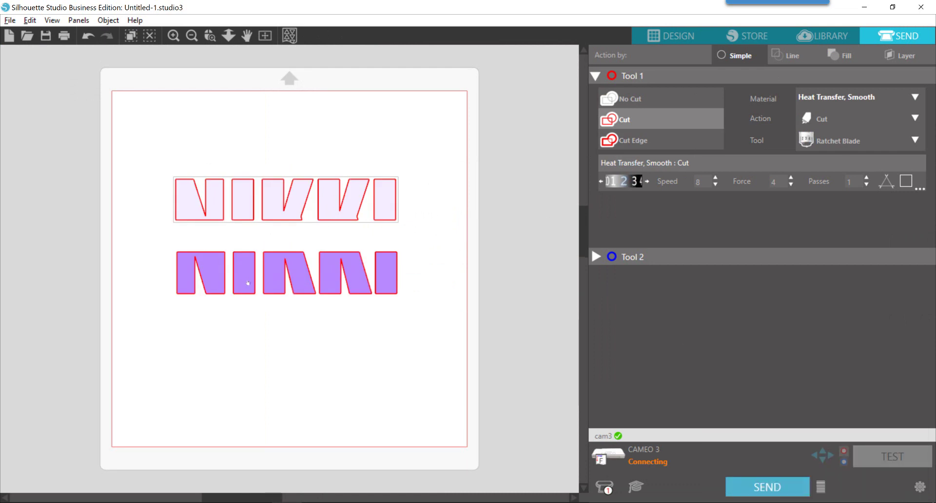